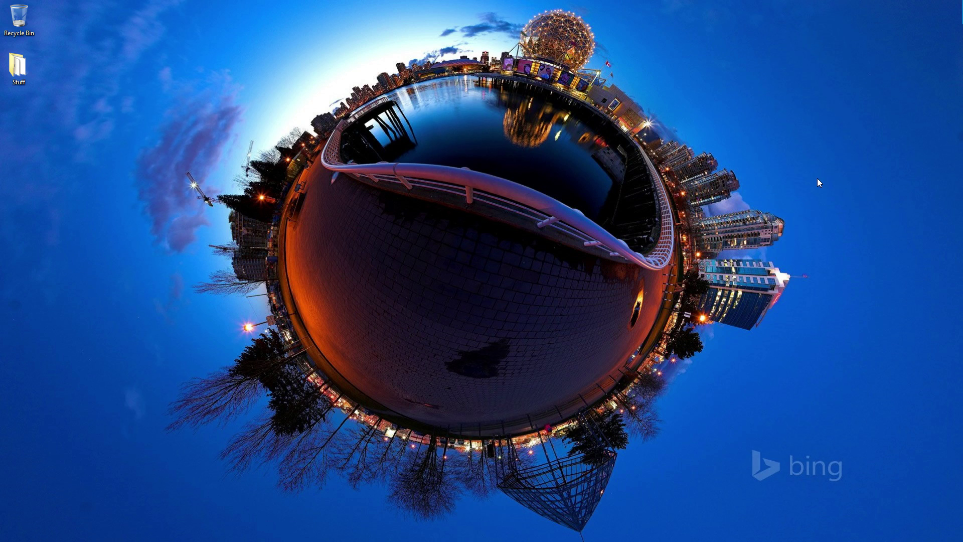
Open Control Panel from the Settings charm and enter the Network and Internet category
{"action": "key", "text": "super+c"}
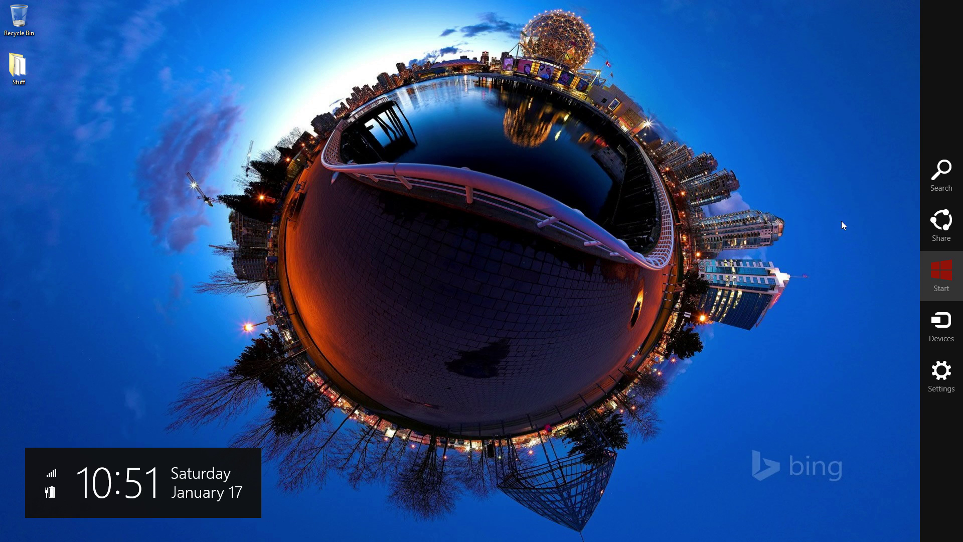
{"action": "left_click", "coordinate": [952, 385]}
{"action": "left_click", "coordinate": [843, 78]}
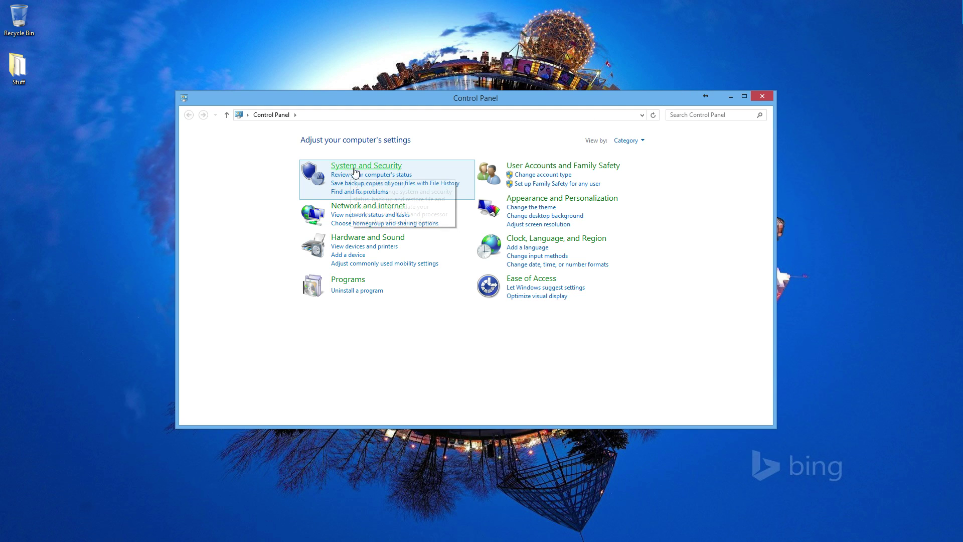
{"action": "left_click", "coordinate": [361, 206]}
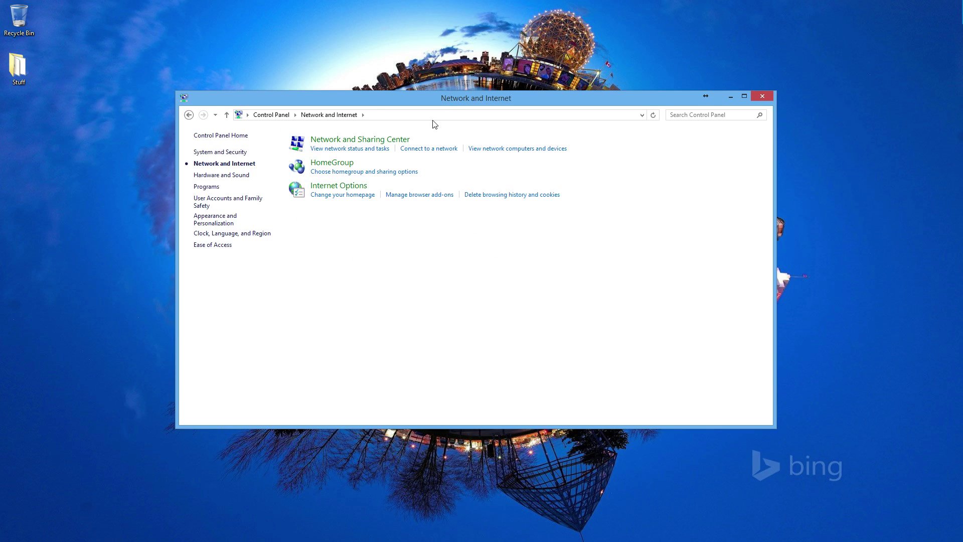
Open Network and Sharing Center, which lists the connected Cisco Wi-Fi network
{"action": "left_click", "coordinate": [348, 149]}
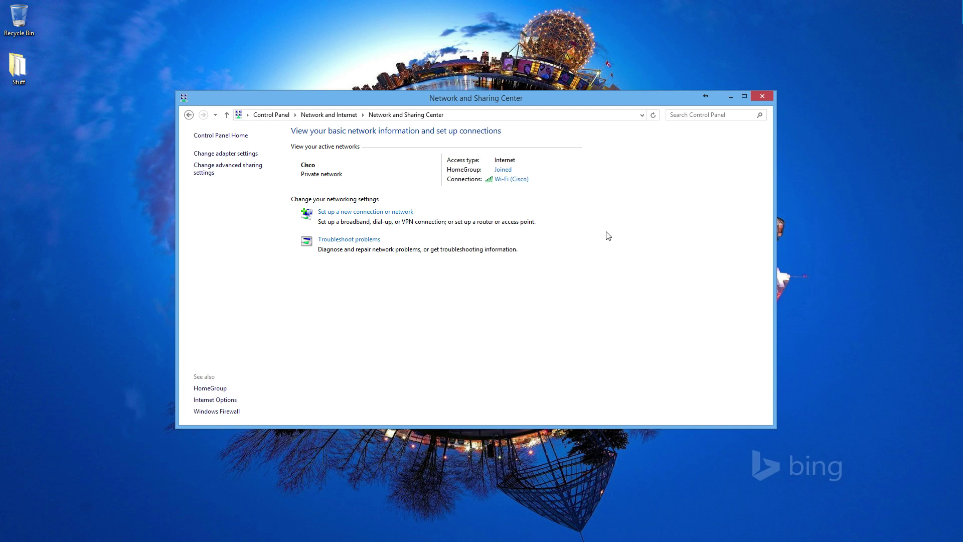
Show the Cisco Wi-Fi connection's Wireless Properties on the WPA2-Personal Security tab
{"action": "left_click", "coordinate": [518, 179]}
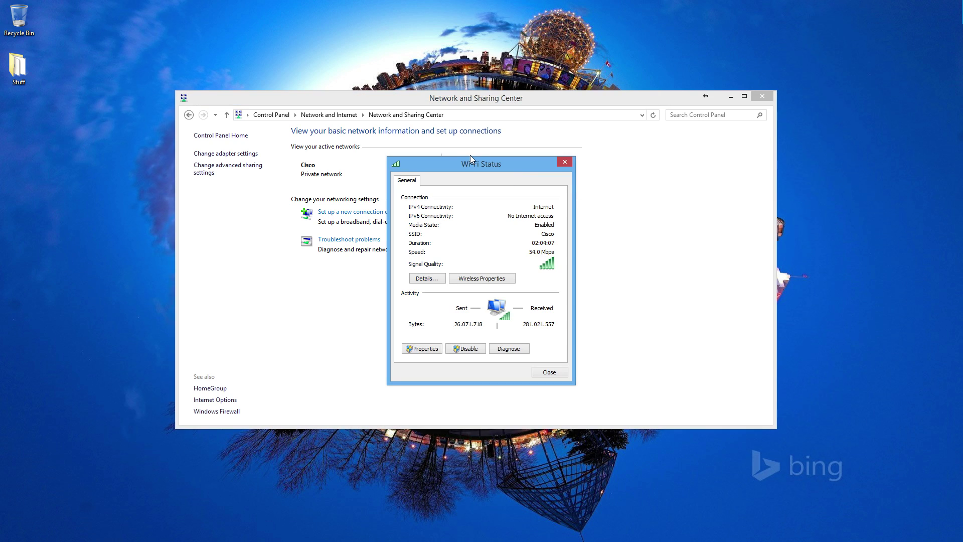
{"action": "left_click", "coordinate": [482, 278]}
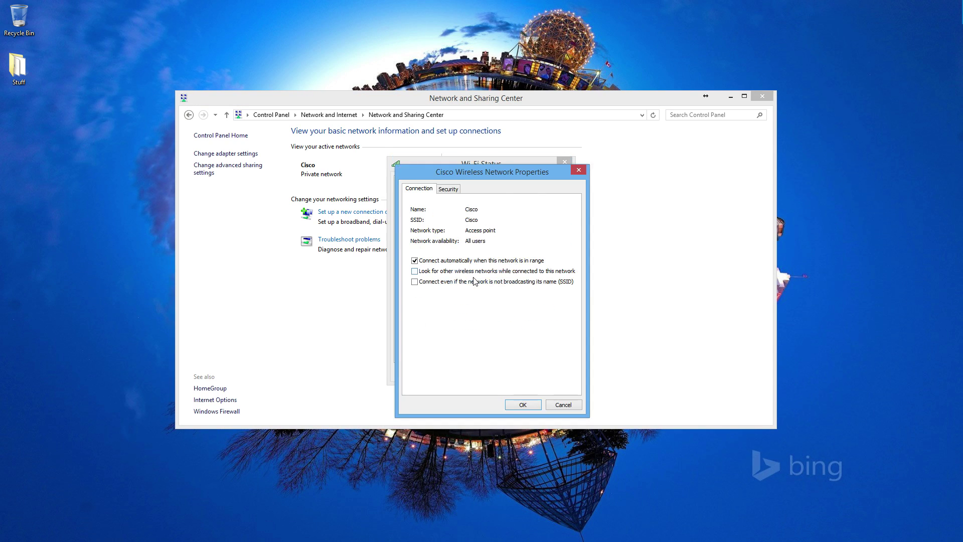
{"action": "left_click", "coordinate": [456, 193]}
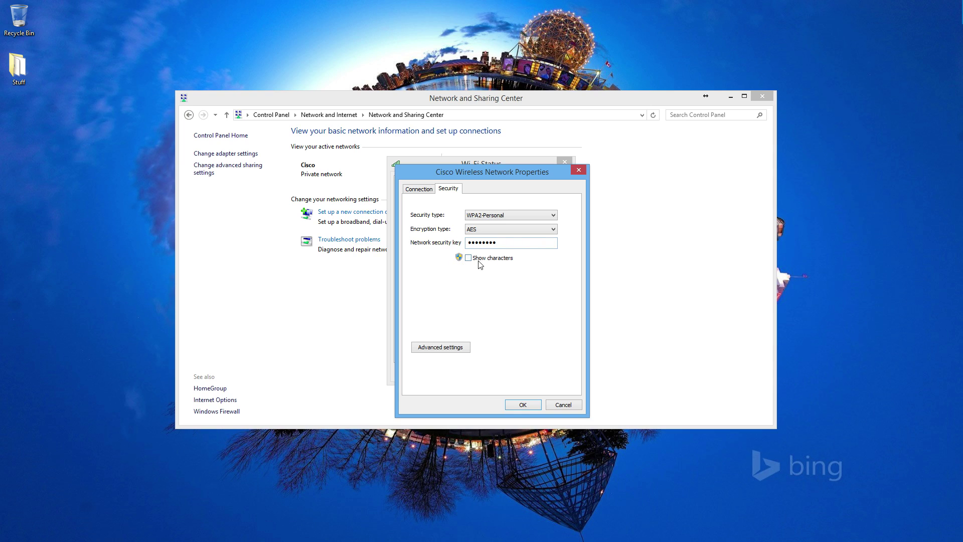
Enable Show characters so the Cisco network security key appears in plain text
{"action": "left_click", "coordinate": [469, 258]}
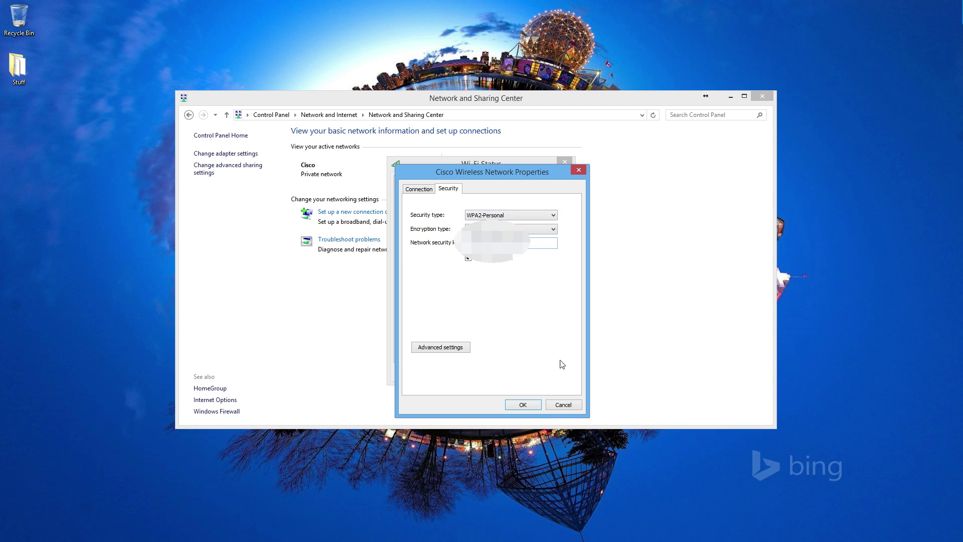
Cancel the Cisco Wireless Network Properties dialog, returning to the Wi-Fi Status window
{"action": "left_click", "coordinate": [564, 406]}
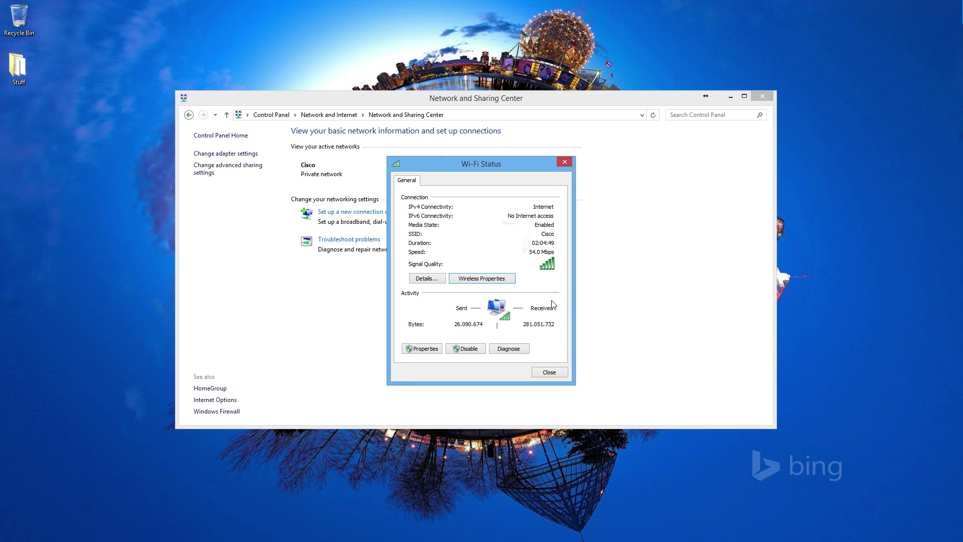